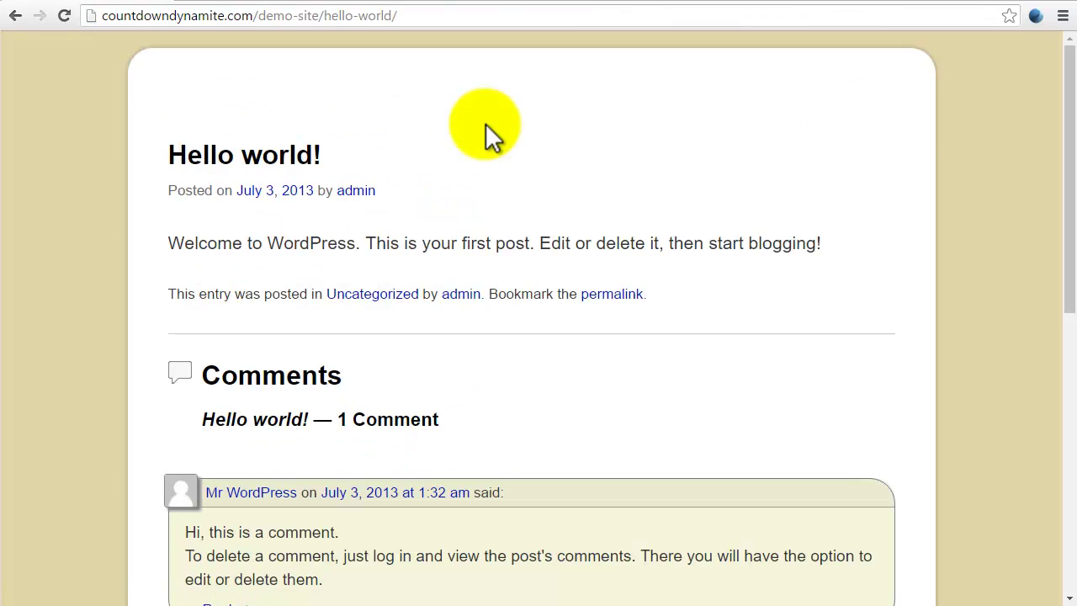
- Go back from the Hello world! post to test its exit redirect, and examine the Zero Bounce section in the post's editor
drag(1069, 64, 1046, 12)
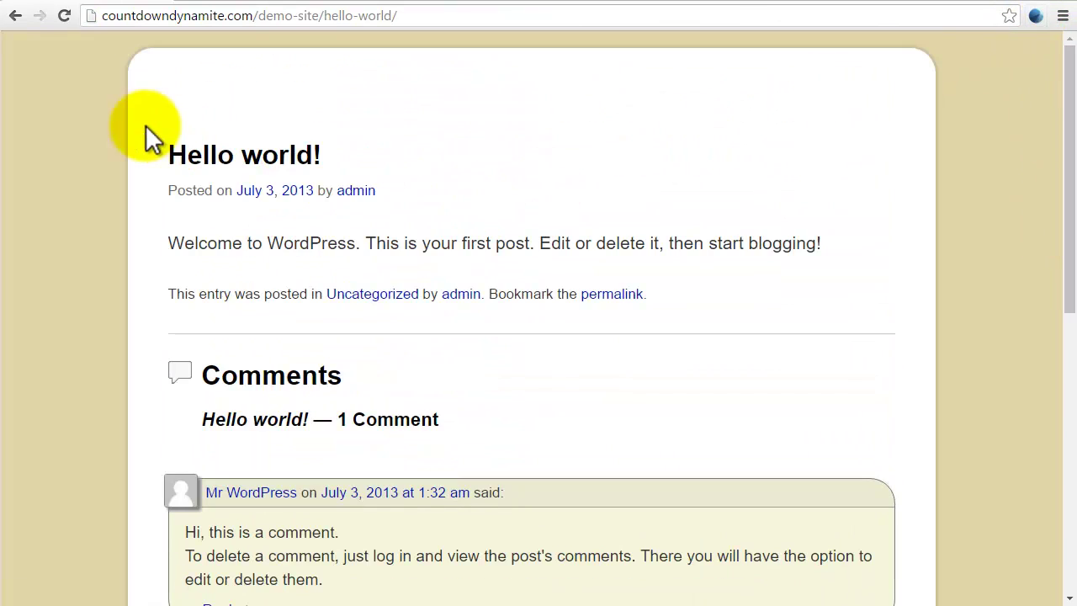
click(17, 17)
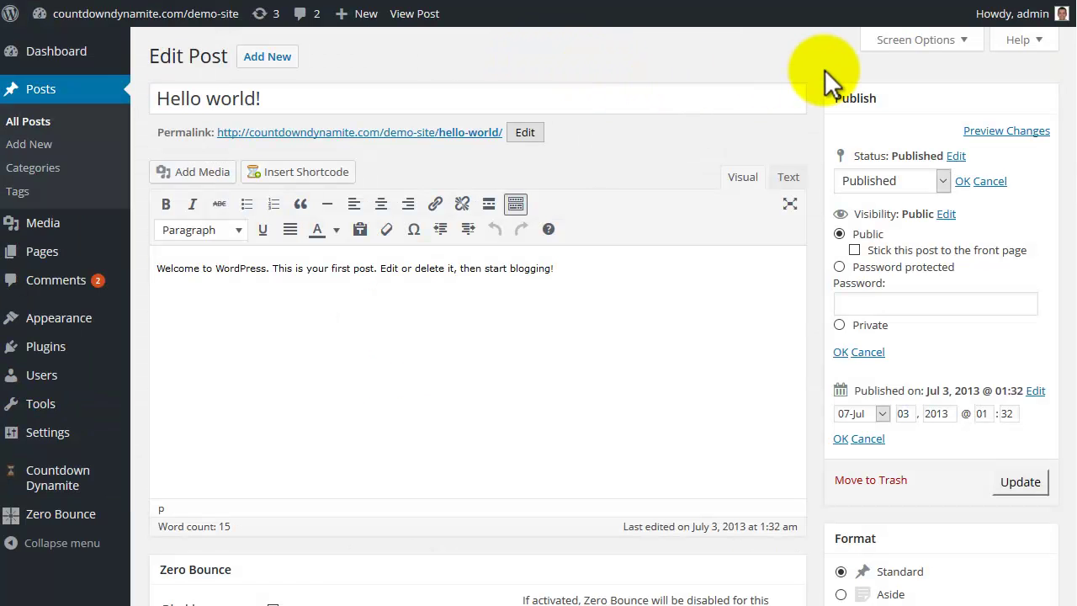
scroll(1071, 52, down, 4)
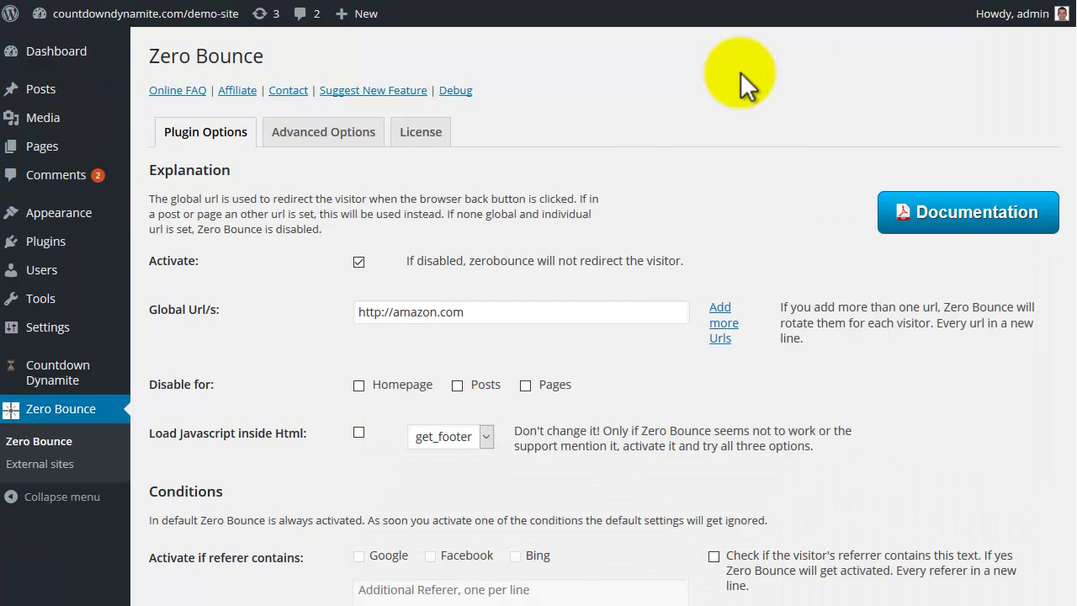
- Enable the Zero Bounce condition for activation by referer and select Google, Facebook and Bing as referers
drag(1072, 80, 1062, 142)
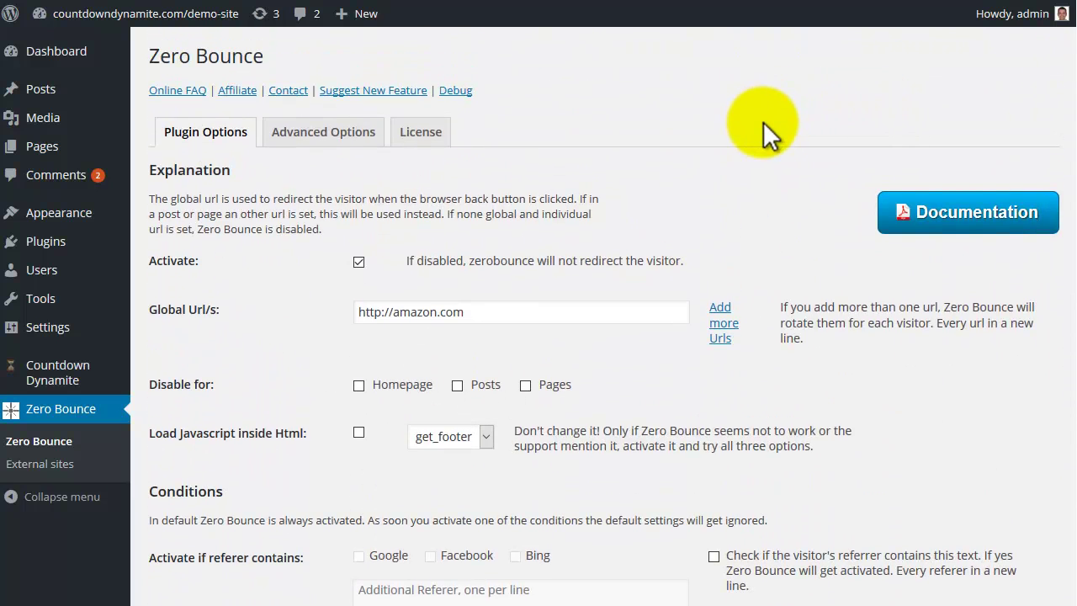
drag(1058, 60, 1058, 135)
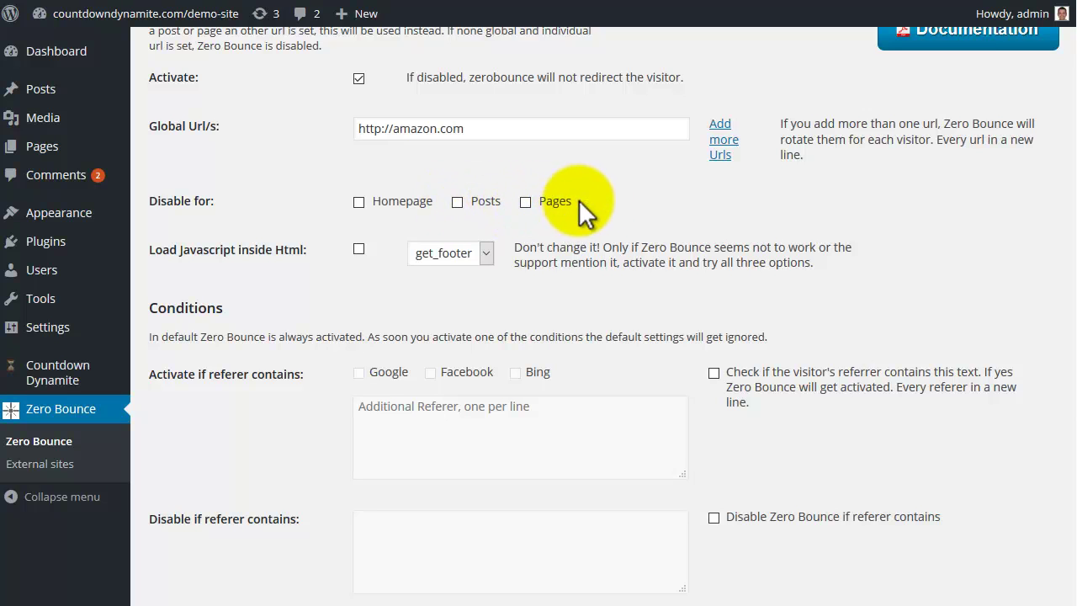
scroll(255, 185, down, 3)
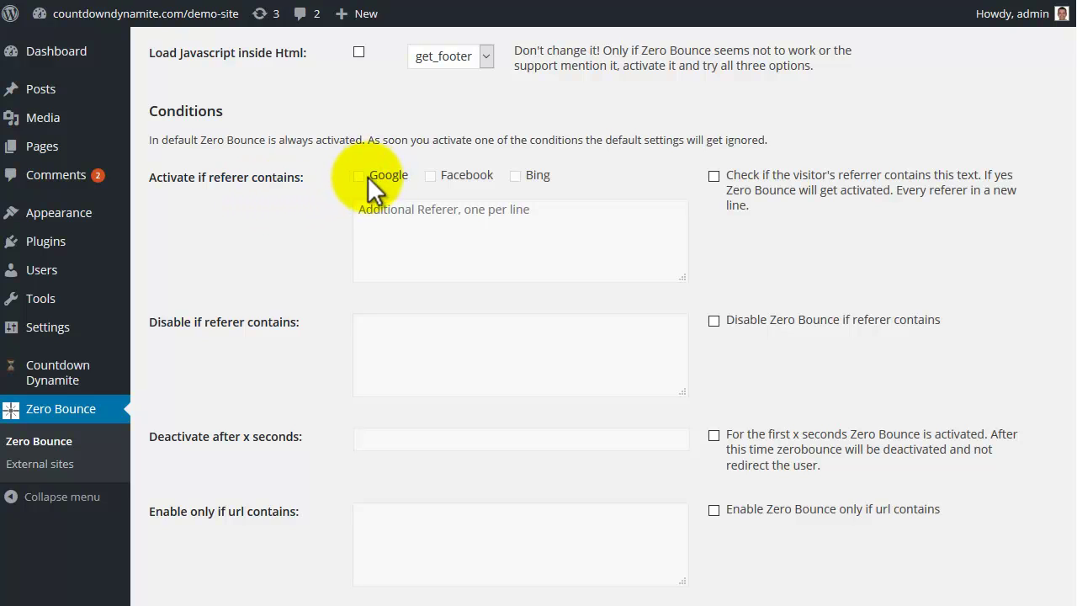
click(716, 176)
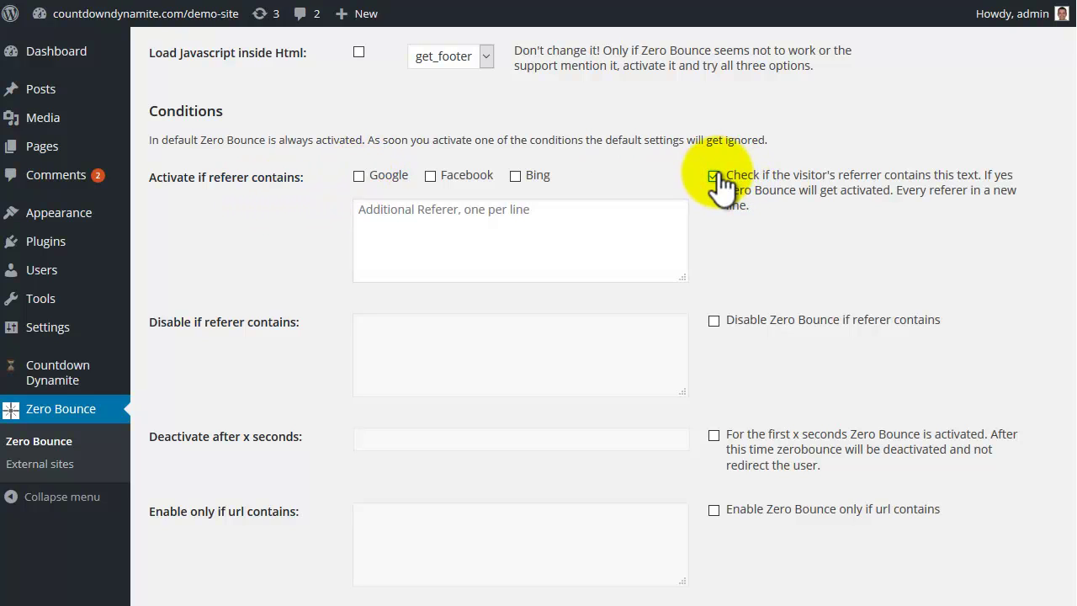
click(360, 177)
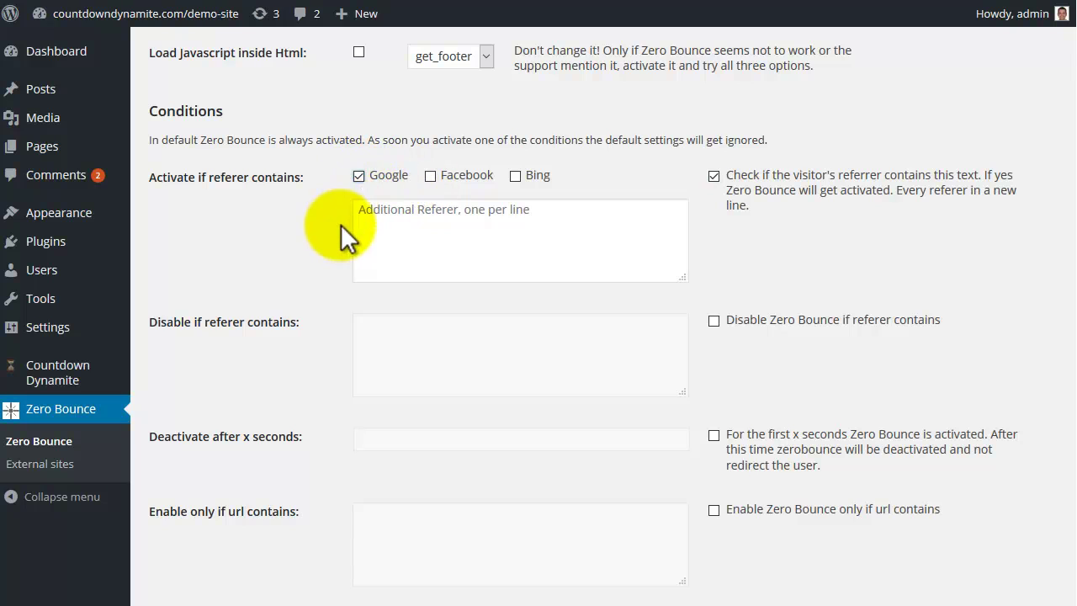
click(431, 177)
click(515, 176)
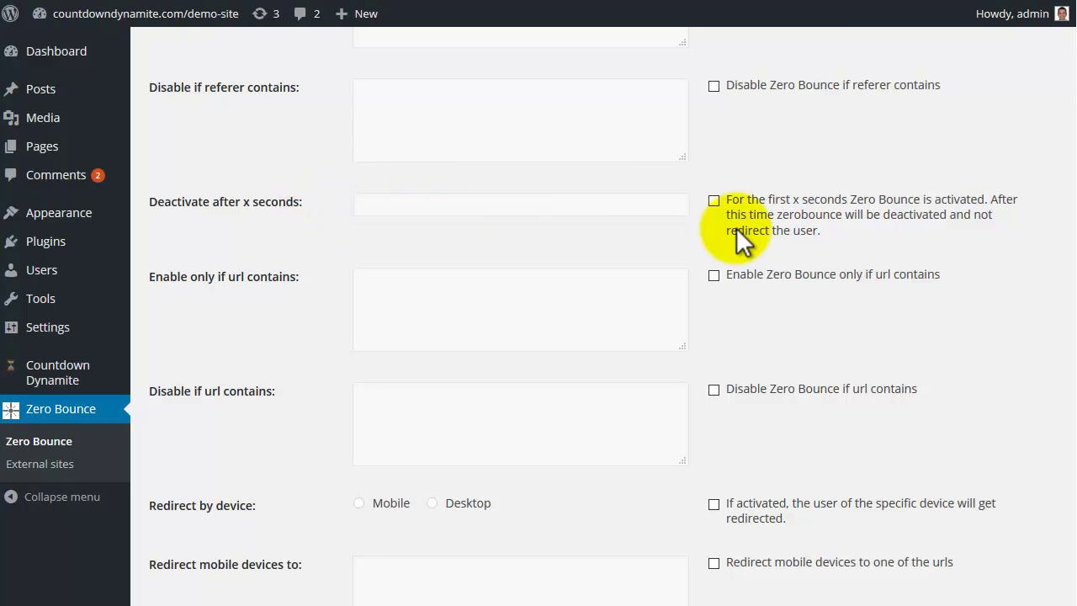
- Enable the condition that deactivates Zero Bounce after a set time and set it to 60 seconds
click(713, 202)
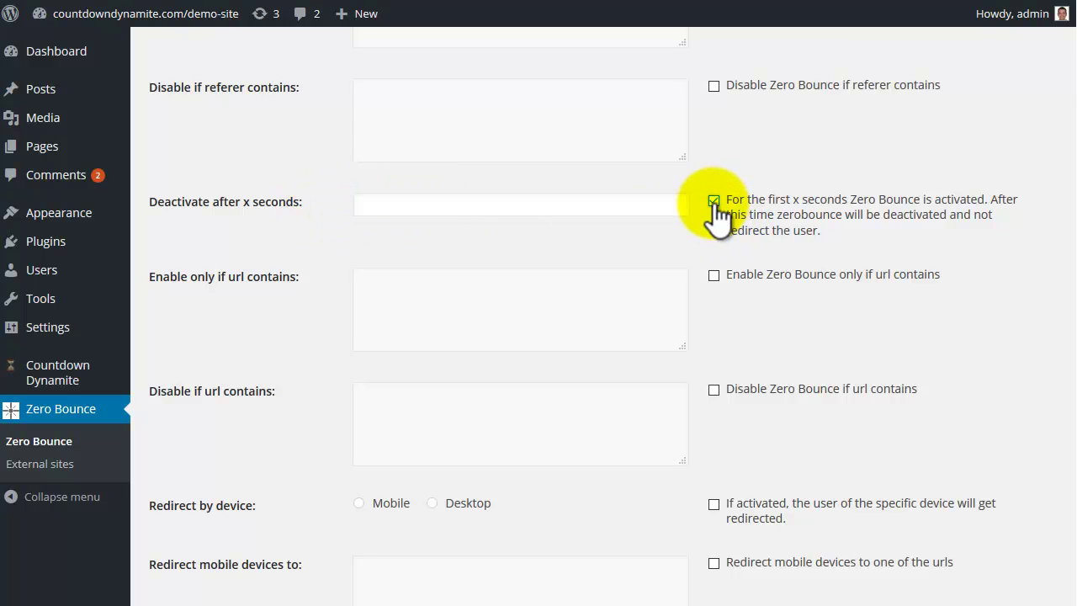
click(548, 208)
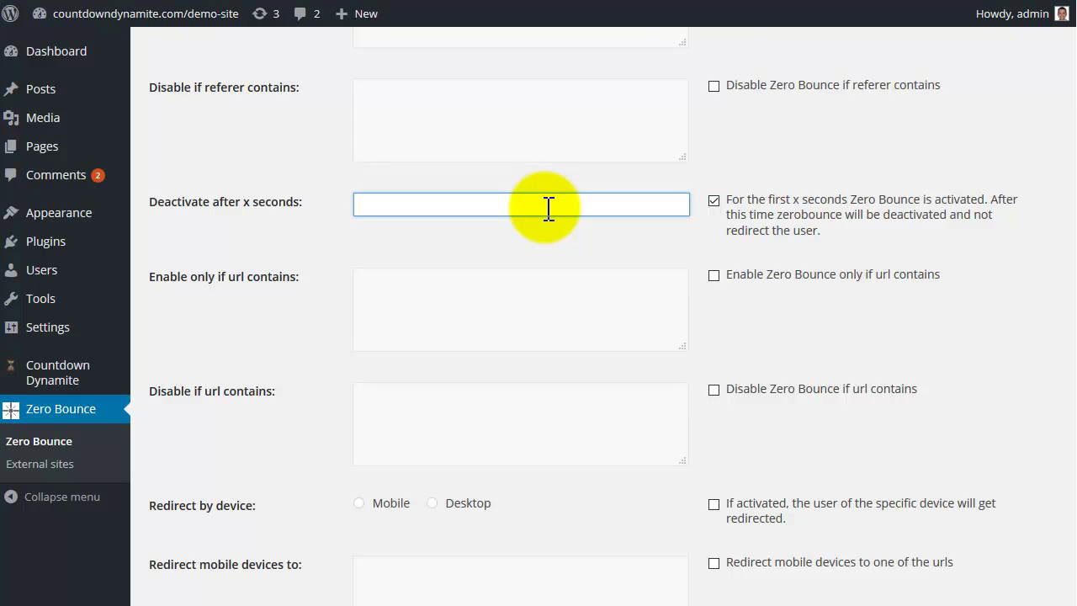
text(60)
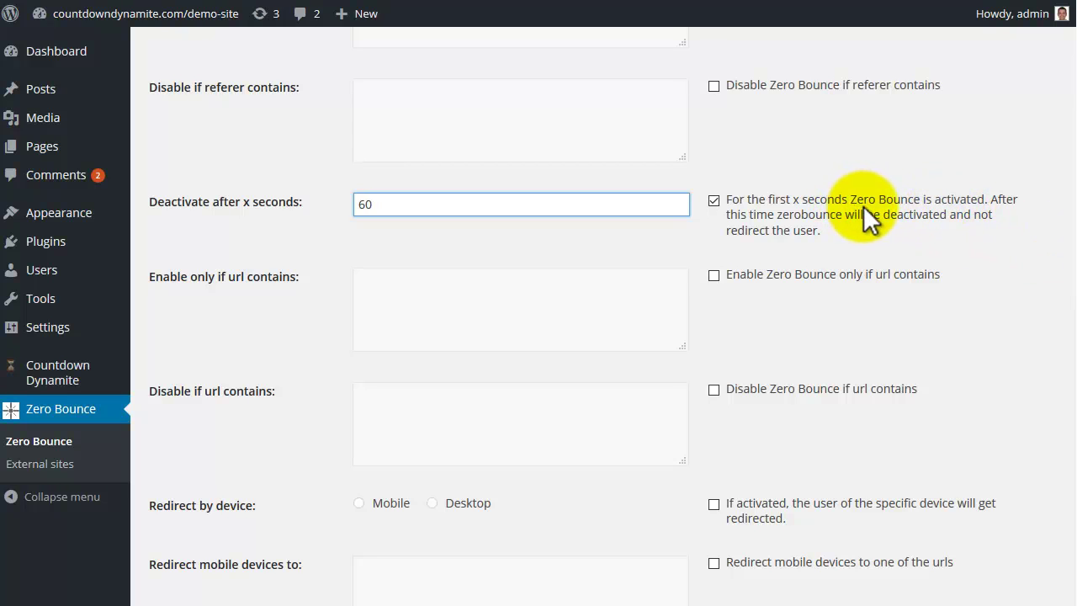
- Enable redirection by device and choose Mobile as the device type
scroll(1073, 278, down, 1)
scroll(1073, 278, down, 3)
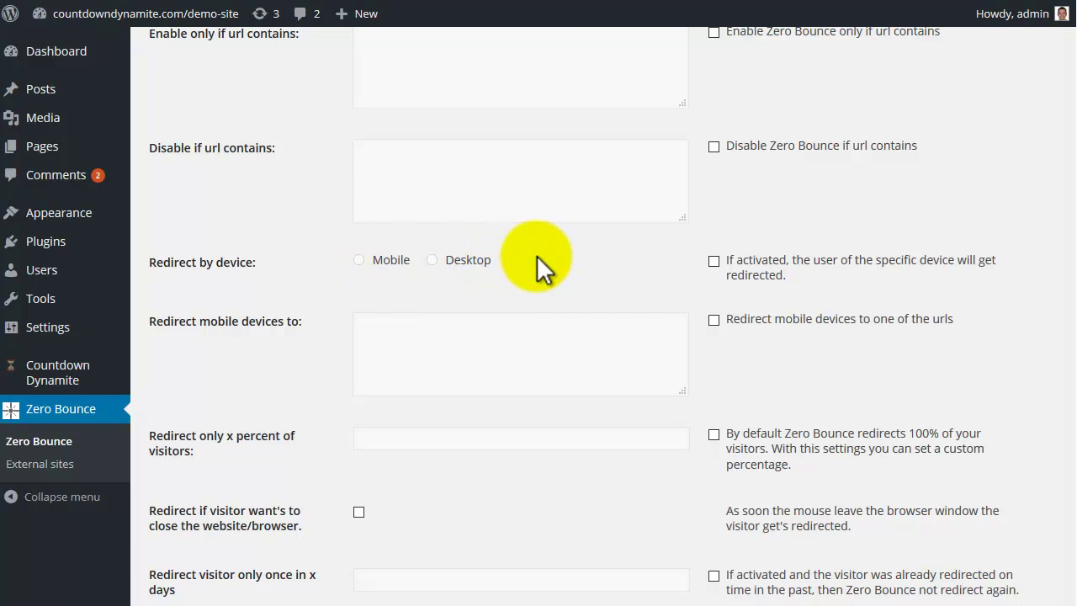
click(713, 262)
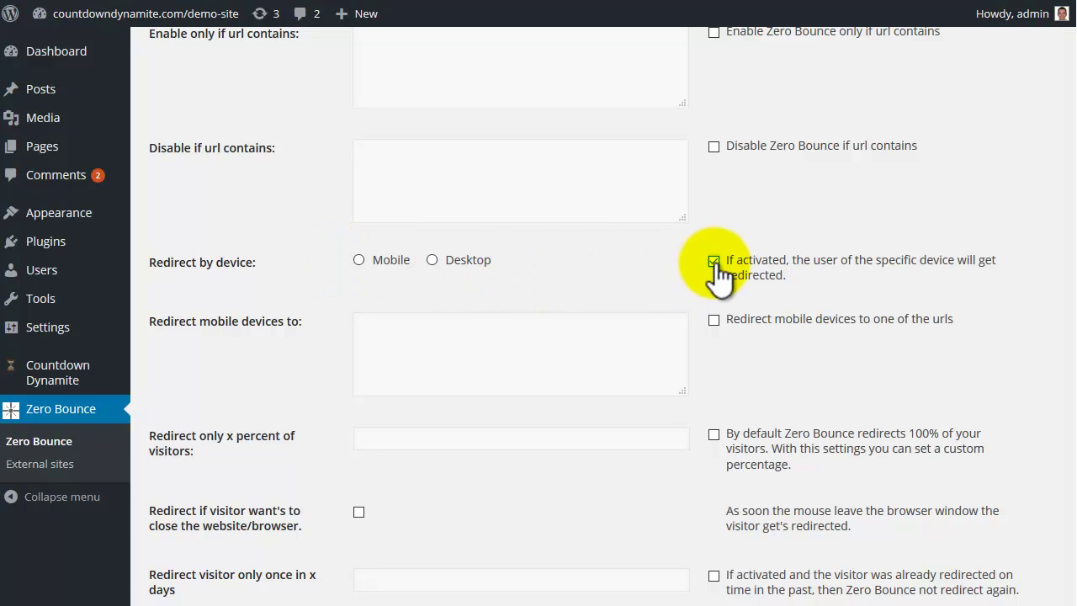
click(359, 260)
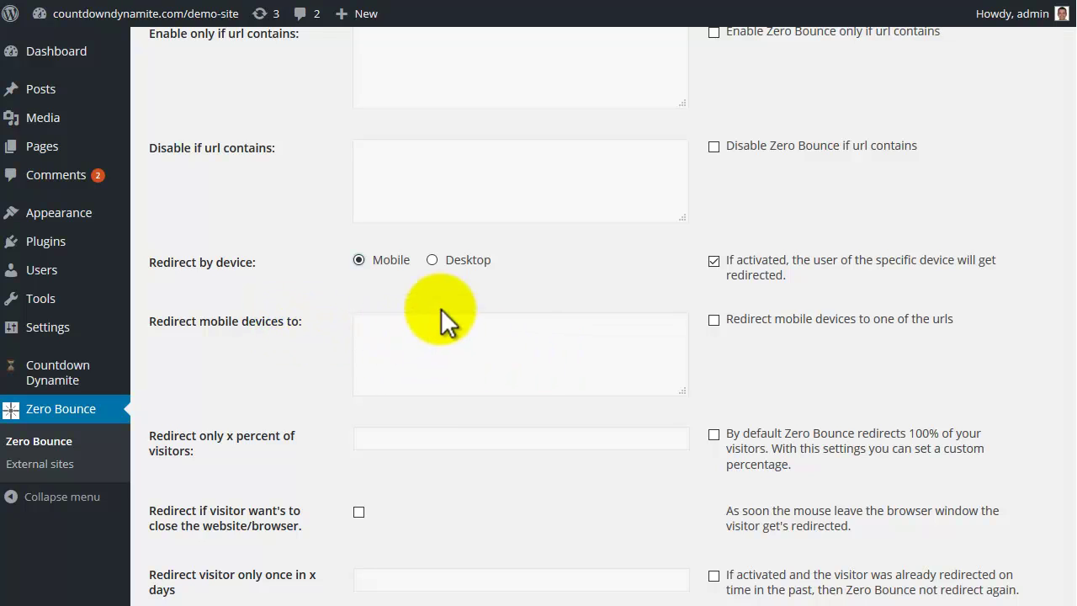
- Switch the option that redirects mobile devices to one of the URLs on and back off
click(714, 320)
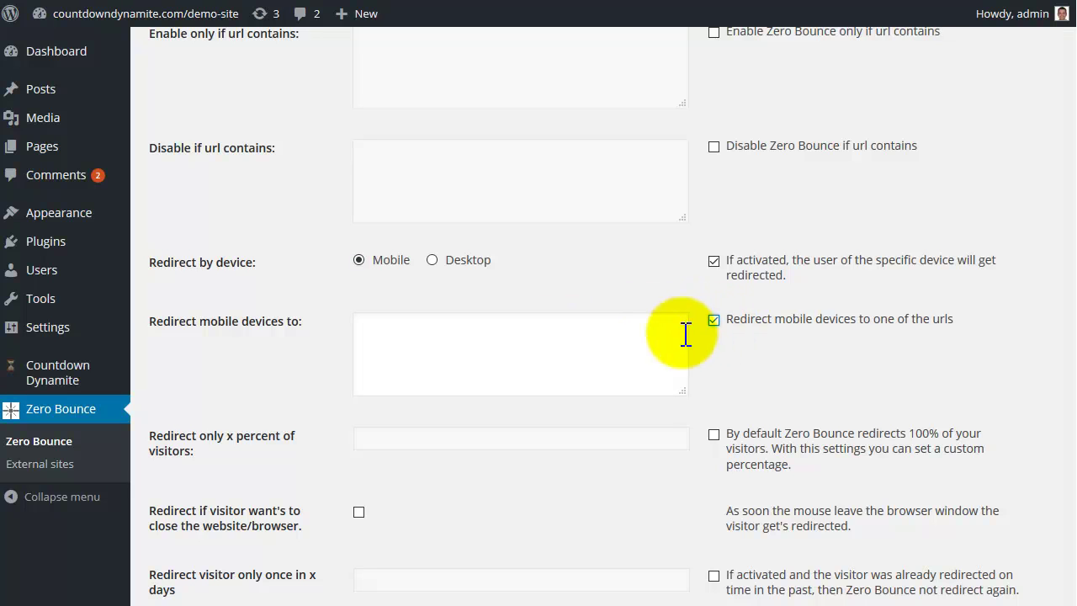
click(521, 350)
click(714, 320)
- Try the option that redirects visitors who want to close the website or browser, and leave it off
scroll(483, 382, down, 2)
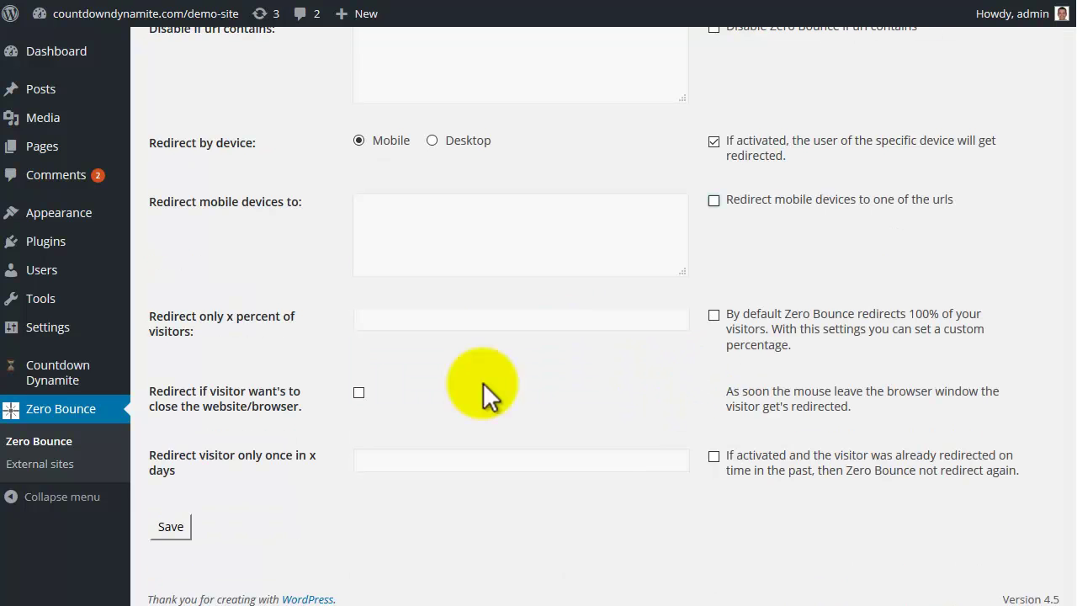
click(359, 392)
click(359, 392)
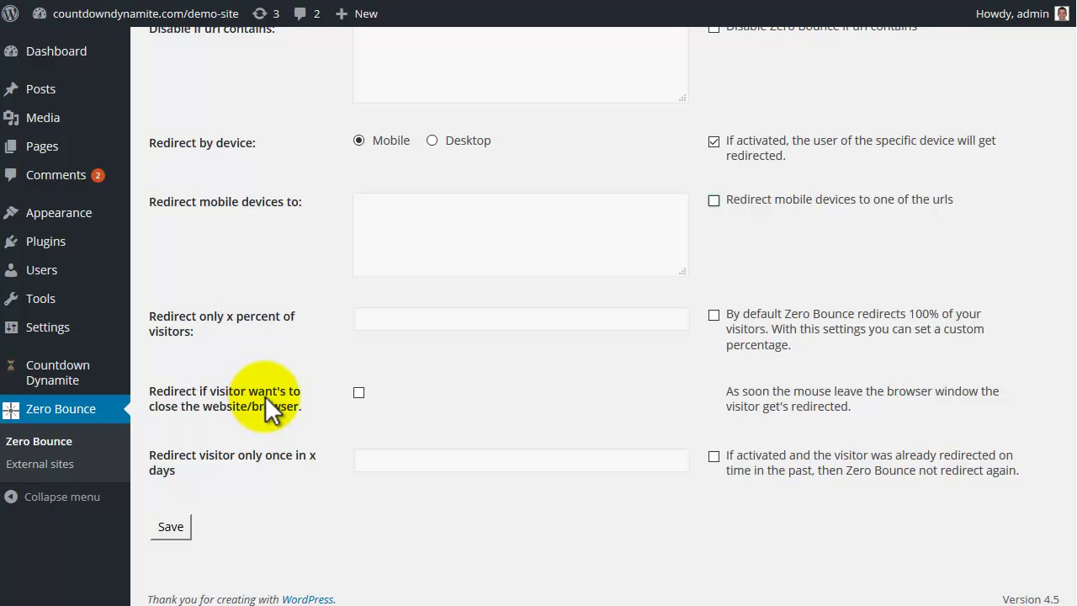
click(359, 393)
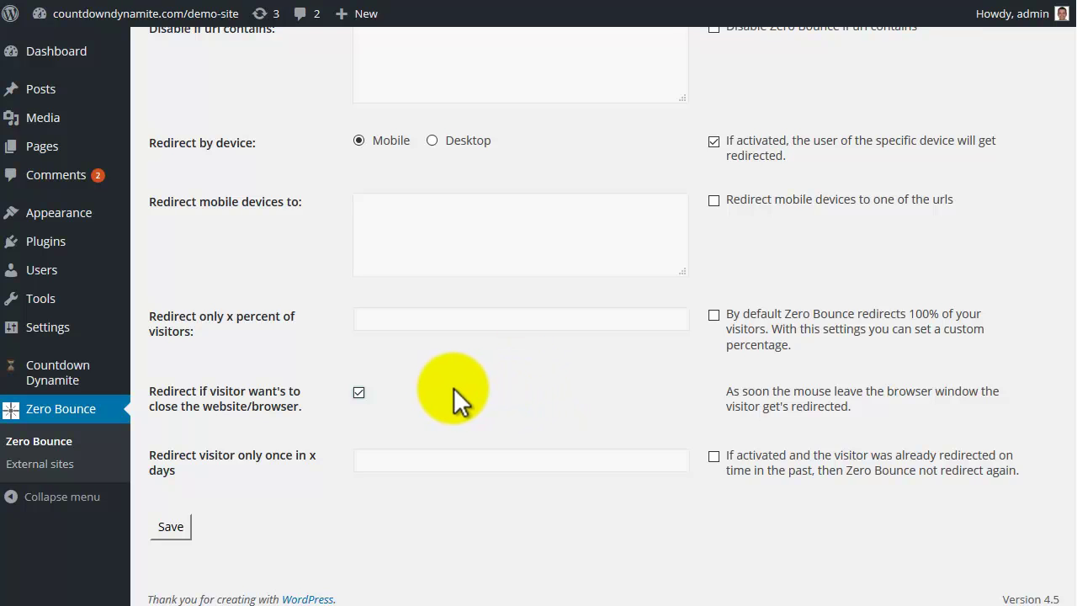
click(359, 392)
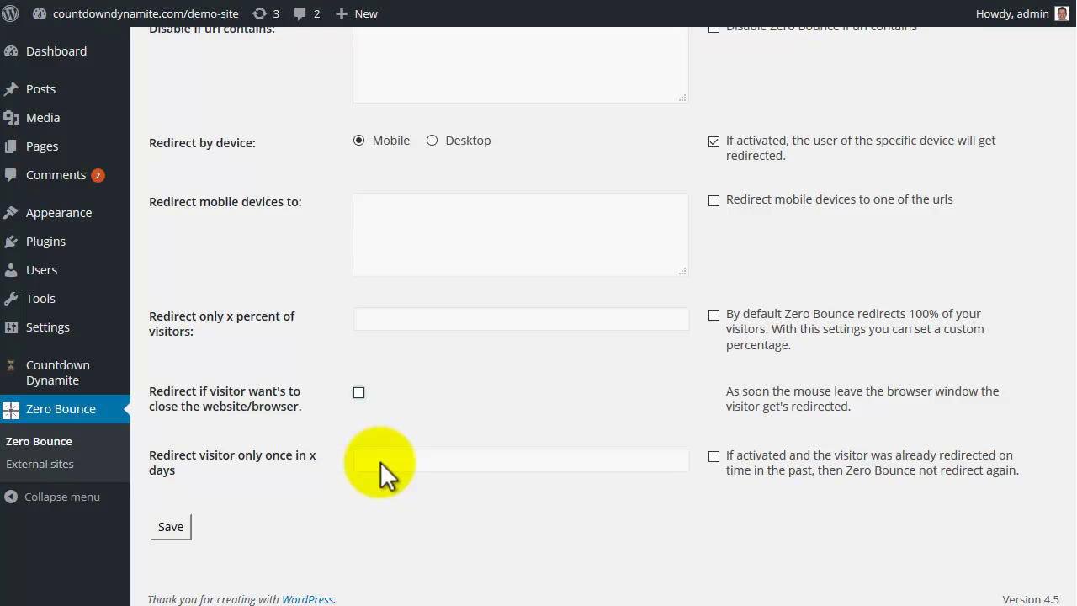
- Enable the limit that redirects each visitor only once in x days and set it to 5 days
click(714, 456)
click(598, 462)
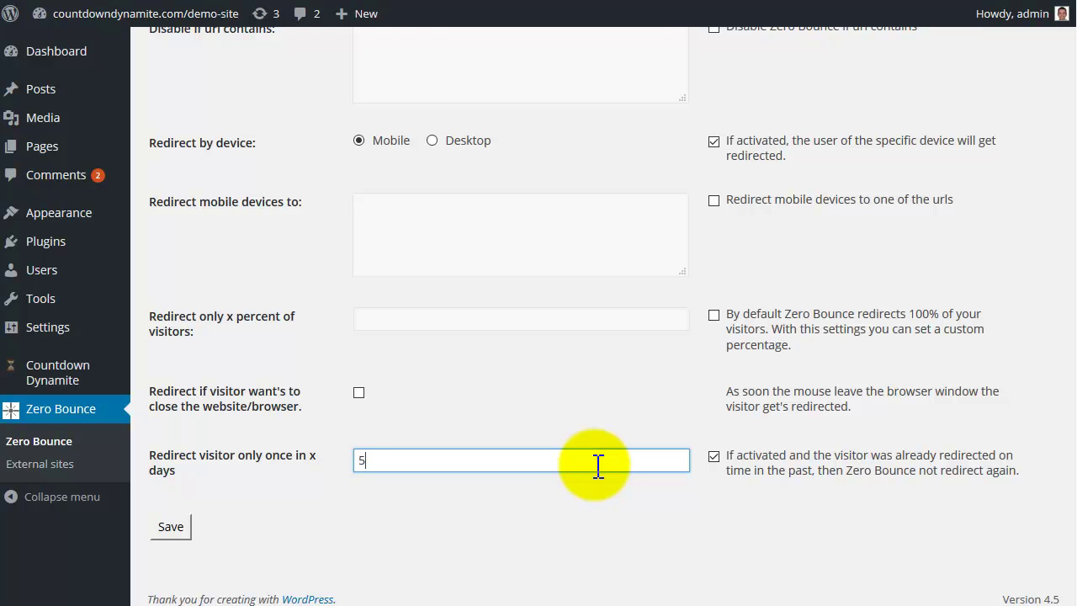
- Open Zero Bounce's advanced options and examine the custom redirects by referer, country, tag and category, including the available countries
drag(1076, 502, 1076, 128)
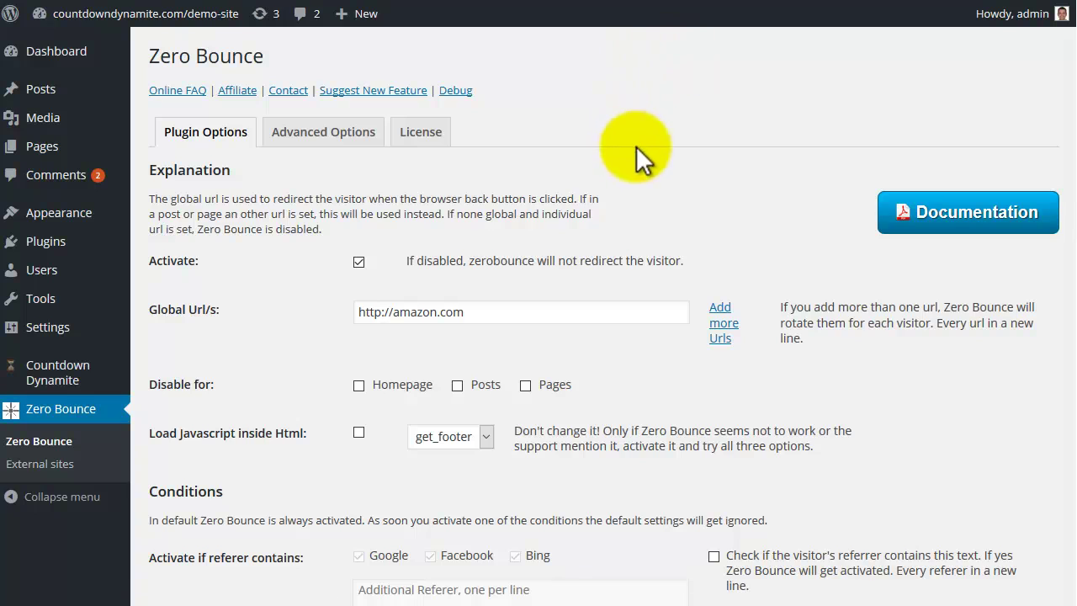
click(322, 139)
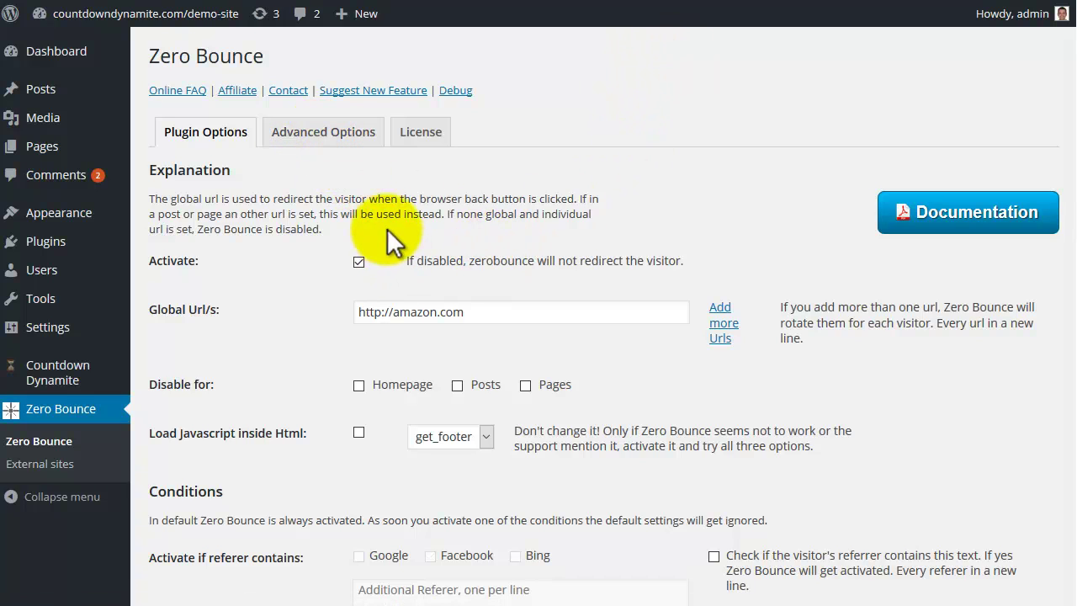
click(320, 139)
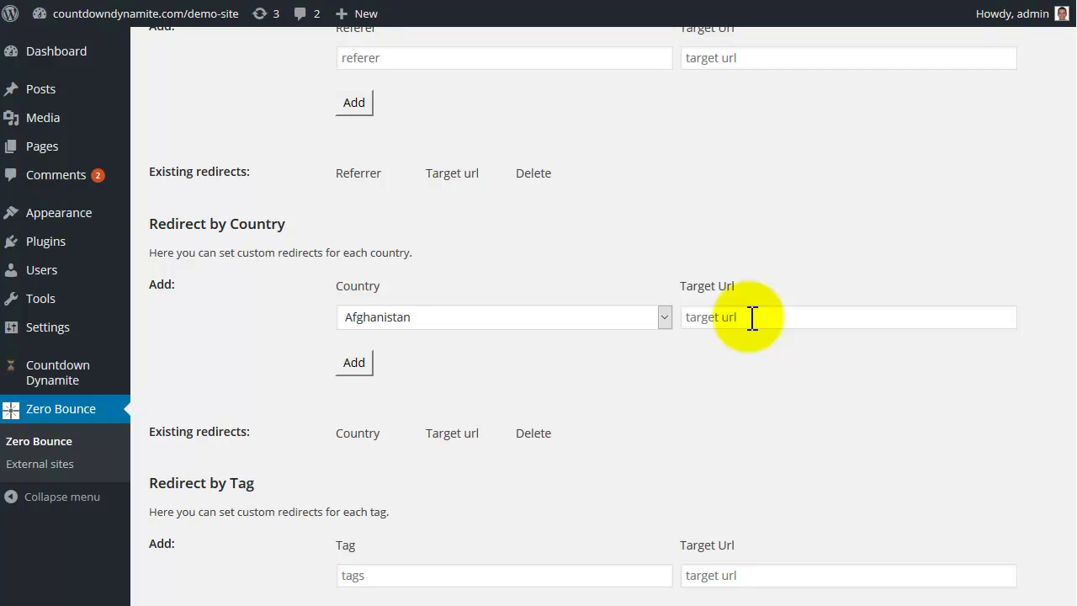
click(664, 318)
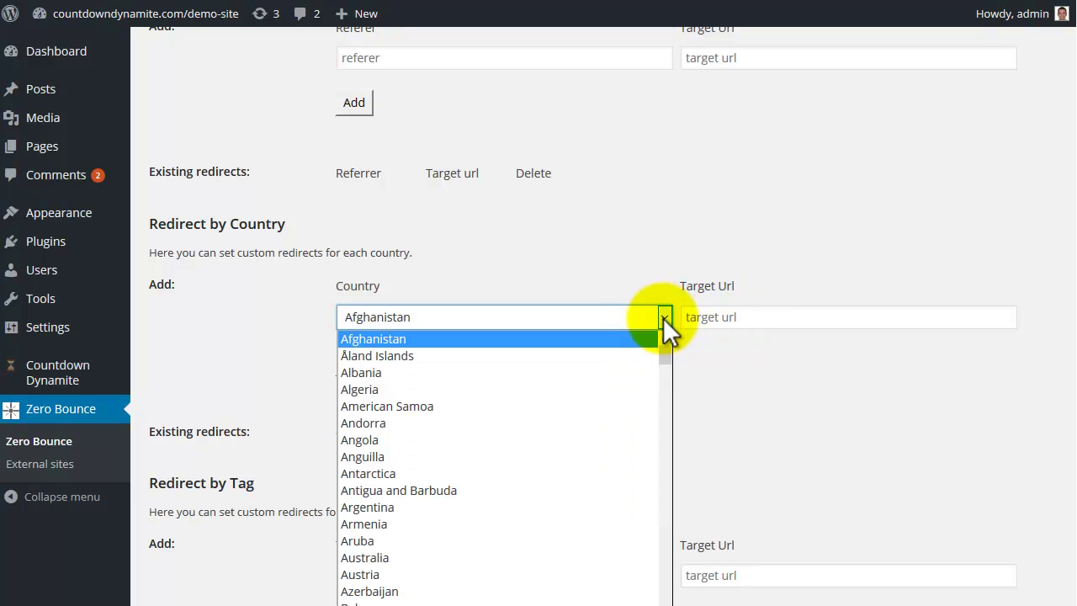
click(664, 317)
scroll(1064, 299, down, 2)
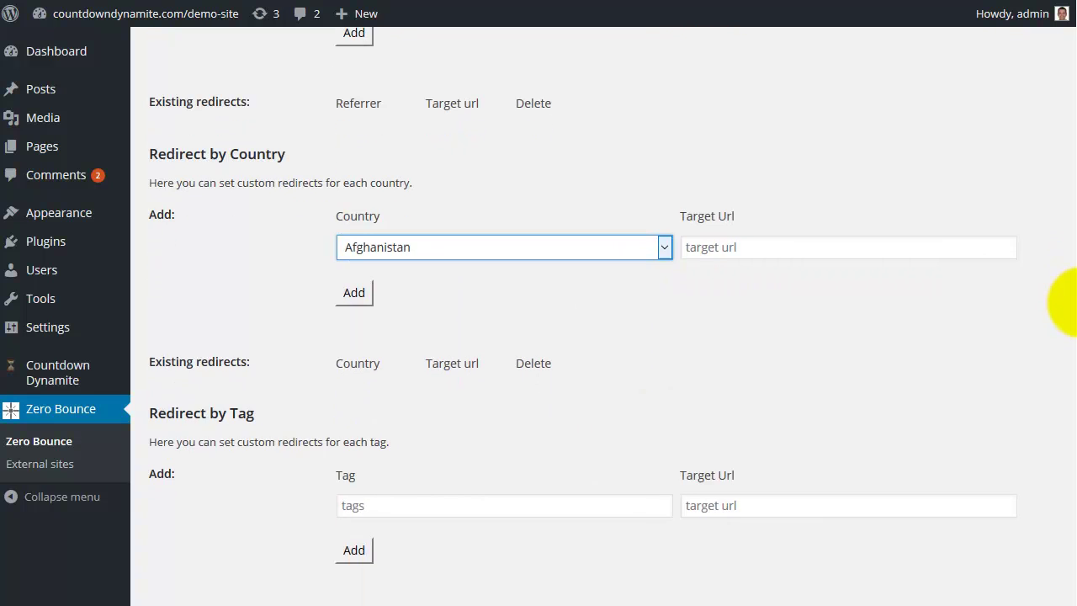
scroll(1067, 301, down, 5)
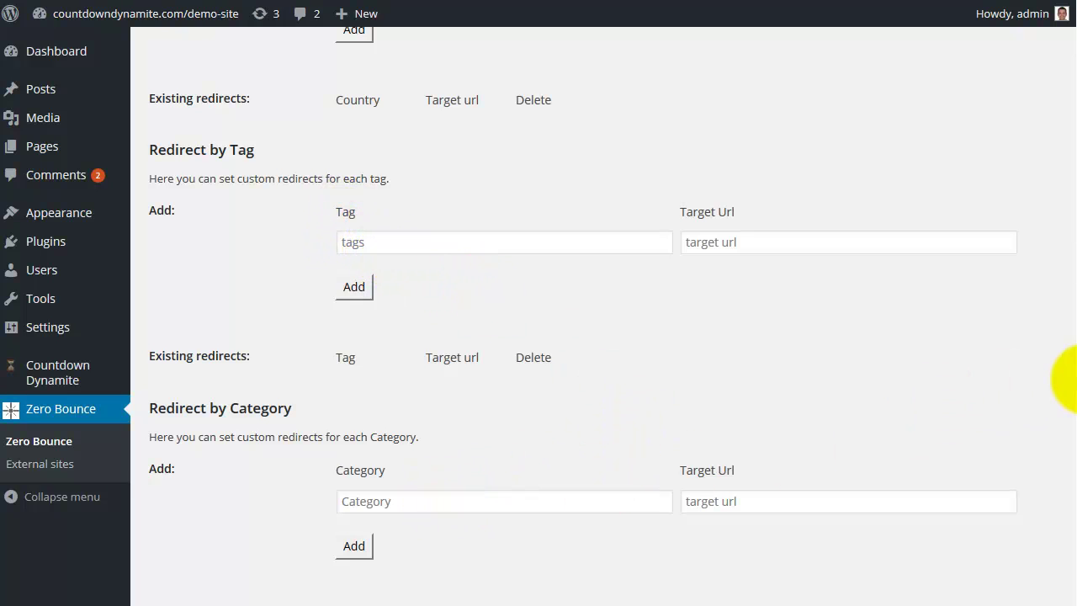
scroll(1067, 387, down, 2)
scroll(787, 133, up, 12)
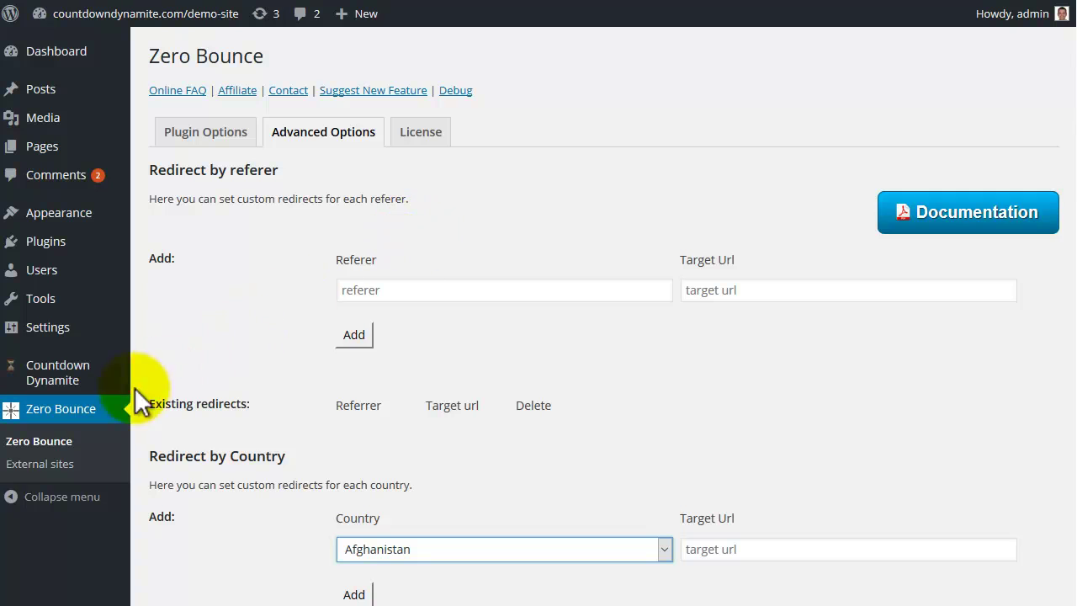
click(40, 463)
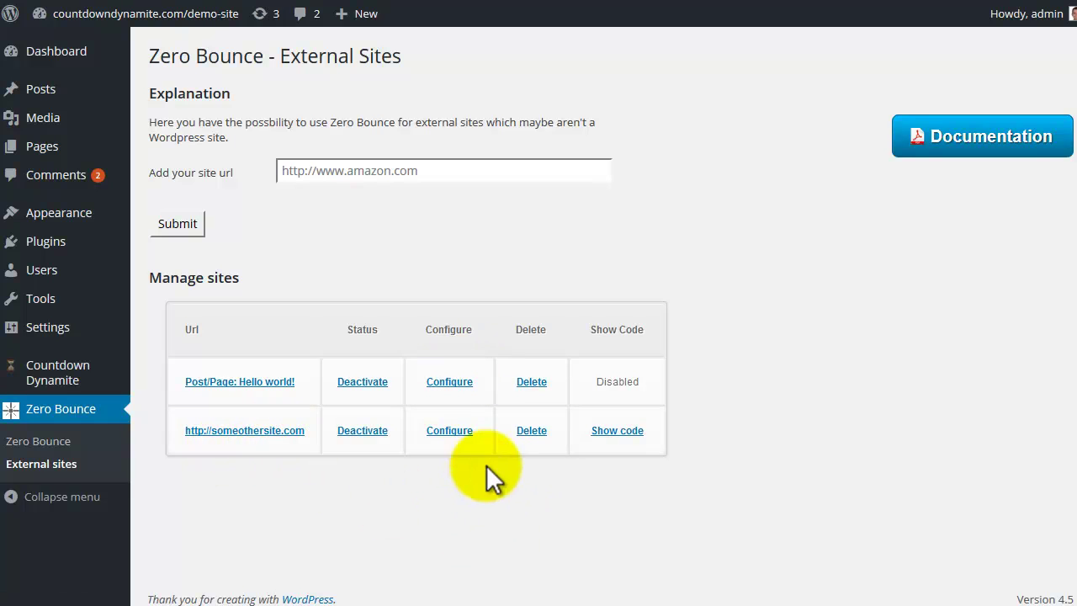
click(613, 431)
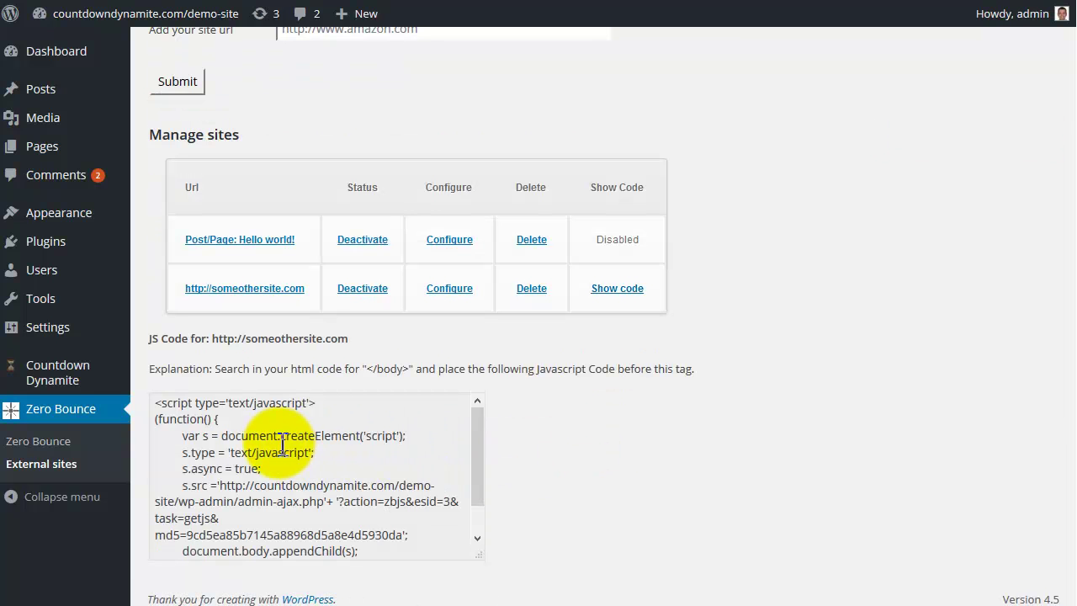
click(342, 440)
key(ctrl+a)
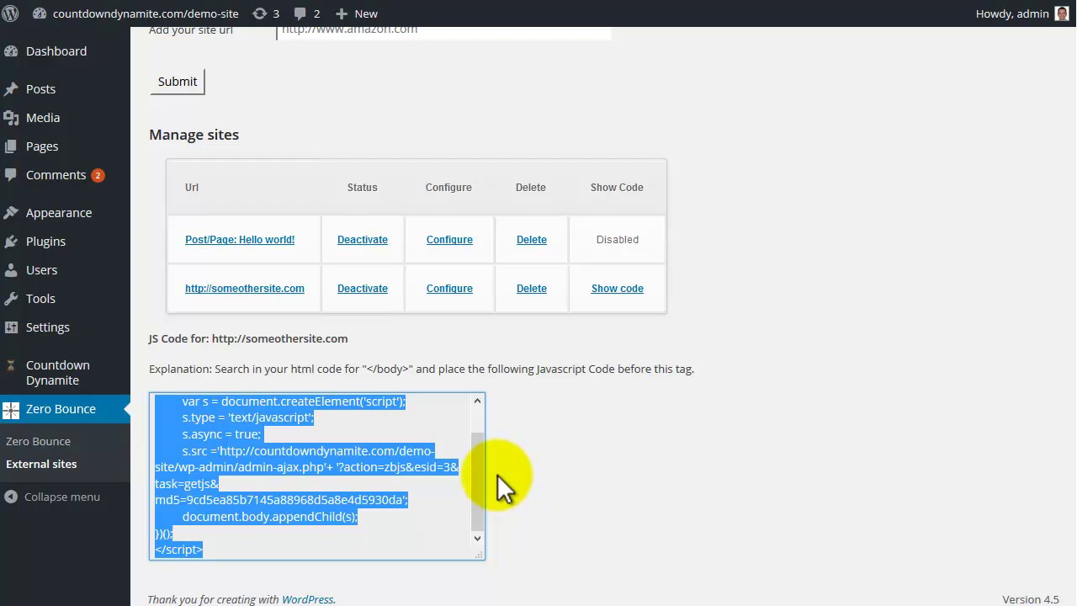
drag(1069, 294, 1073, 173)
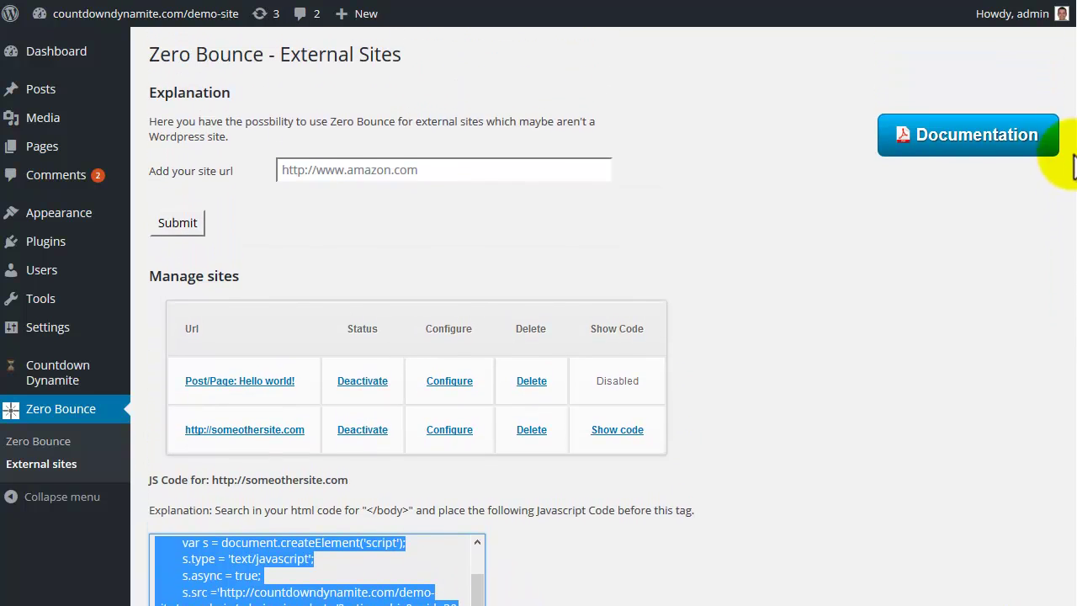